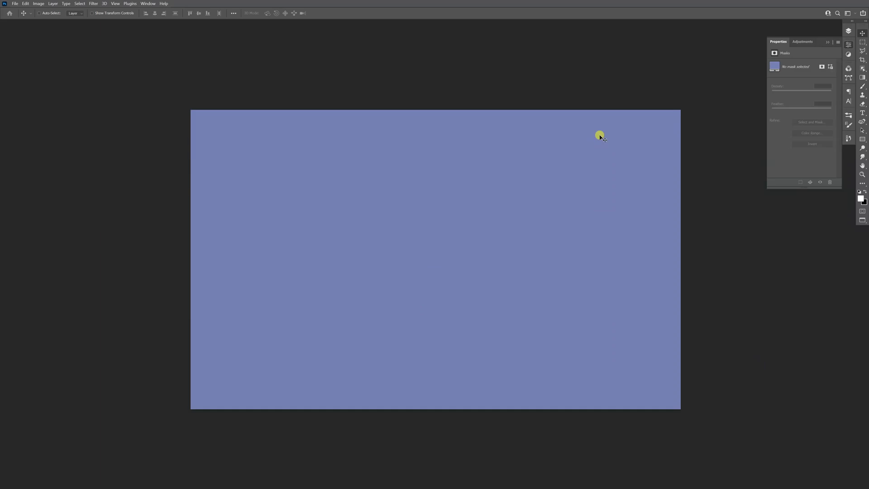
- Check the document height in Image Size and close the dialog without changes
{"action": "key", "text": "ctrl+alt+i"}
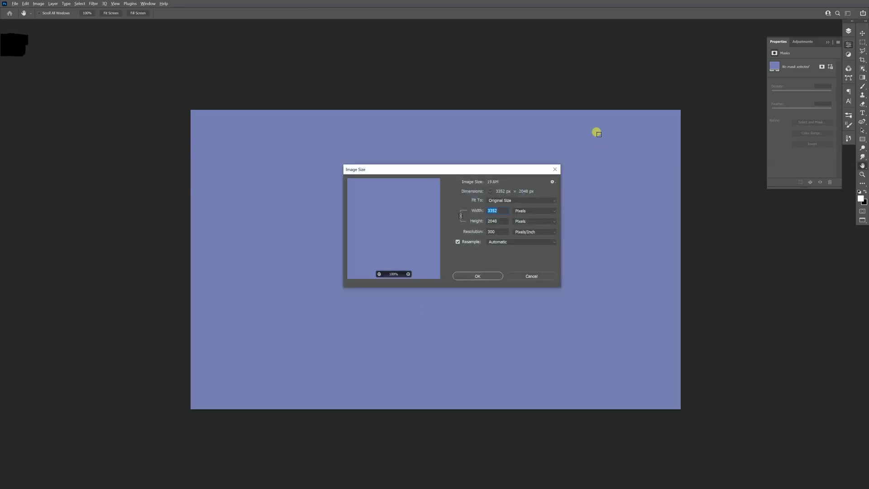
{"action": "left_click", "coordinate": [498, 220]}
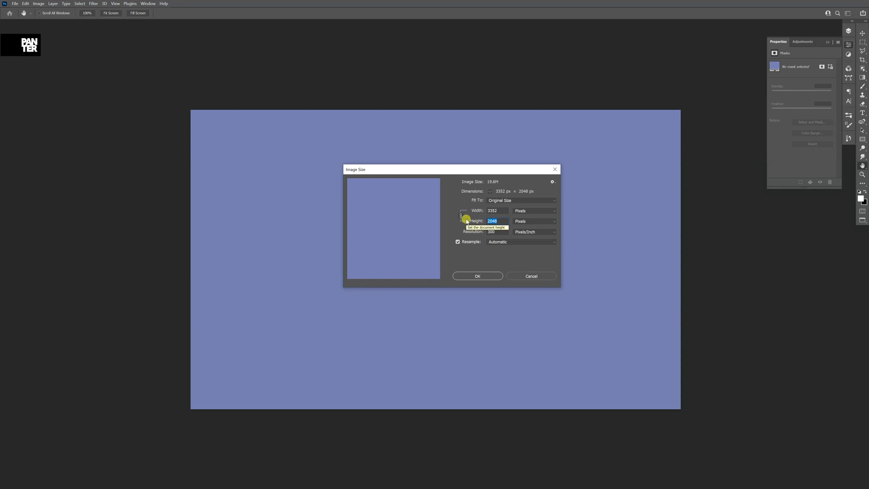
{"action": "left_click", "coordinate": [556, 169]}
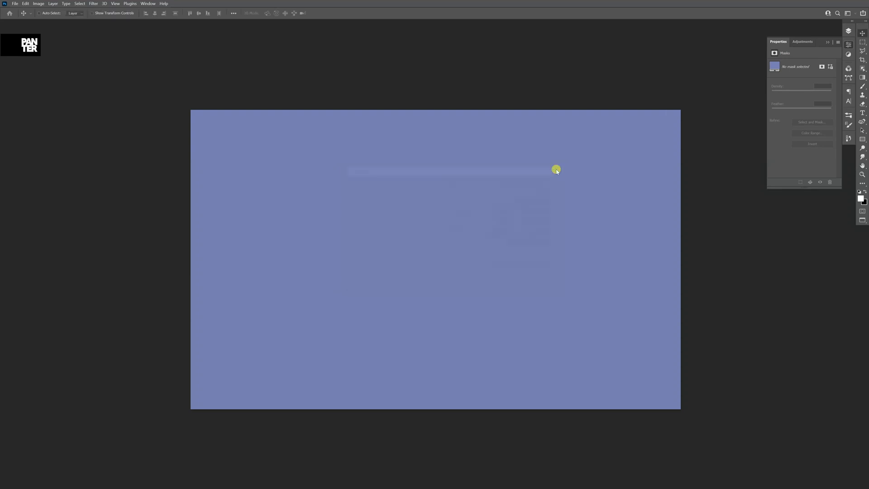
- Draw a 1500 px white square centered on the canvas with corners rounded to 392 px
{"action": "left_click", "coordinate": [827, 42]}
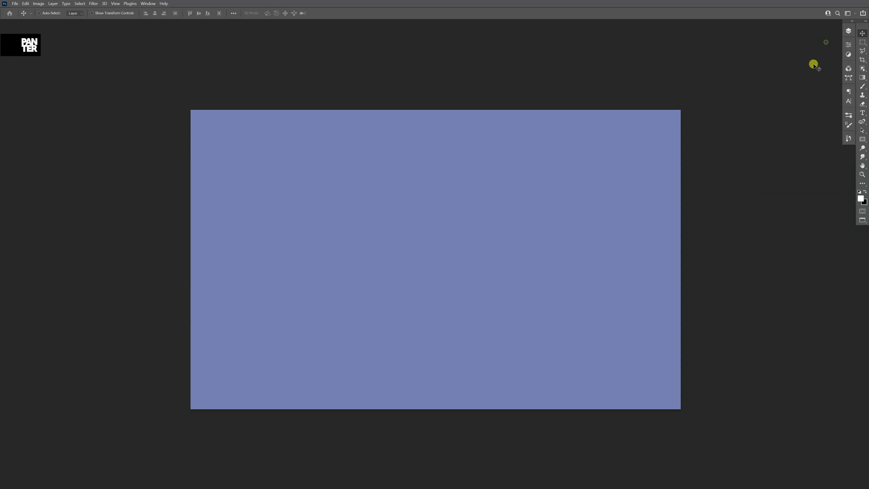
{"action": "left_click", "coordinate": [861, 140]}
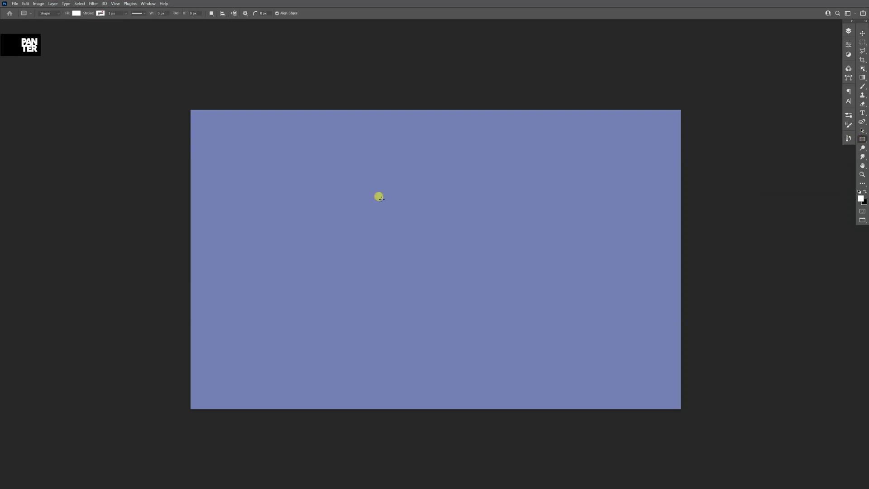
{"action": "left_click_drag", "start_coordinate": [349, 146], "coordinate": [660, 365]}
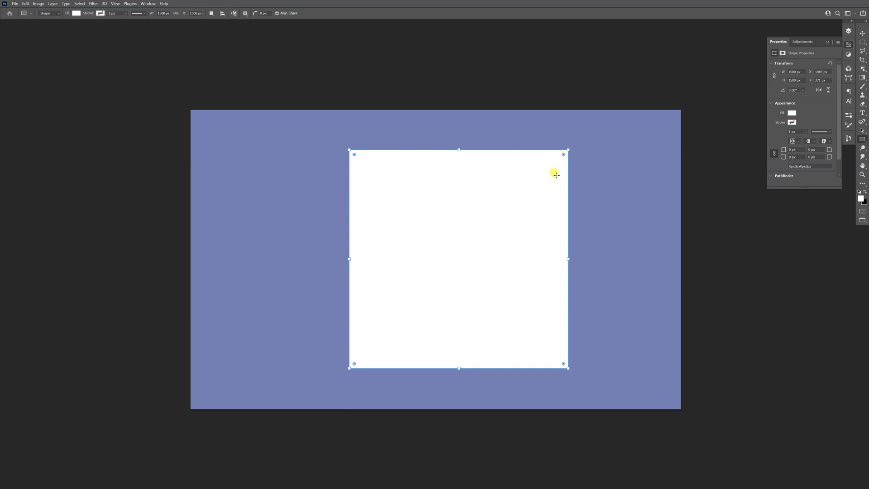
{"action": "left_click_drag", "start_coordinate": [564, 154], "coordinate": [507, 208]}
{"action": "key", "text": "v"}
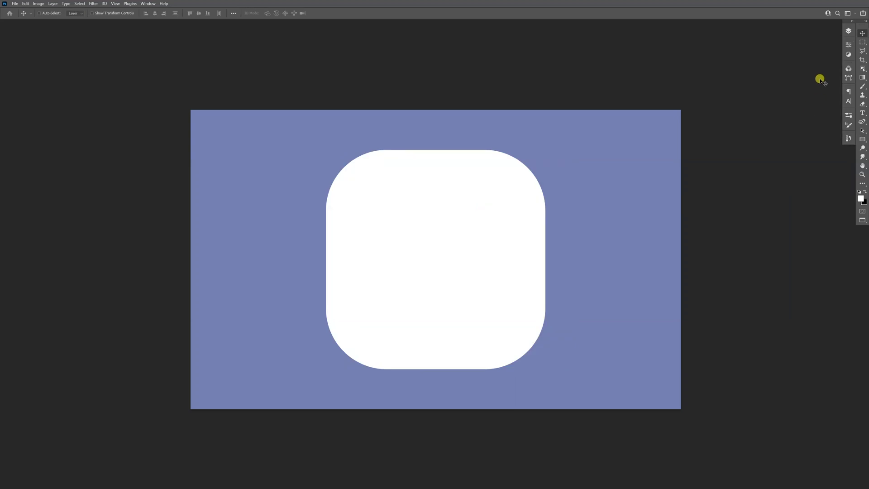
{"action": "left_click", "coordinate": [848, 31]}
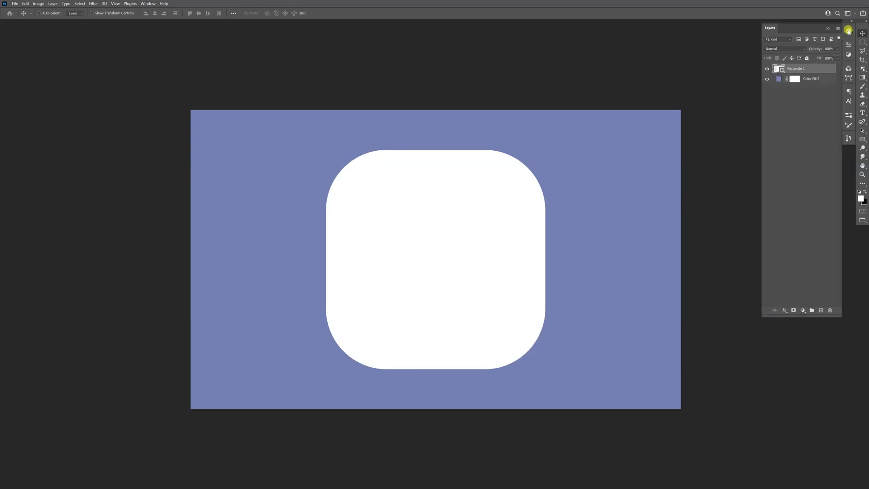
- Set Rectangle 1's Fill Opacity to 0% in the Layer Style Blending Options
{"action": "double_click", "coordinate": [816, 70]}
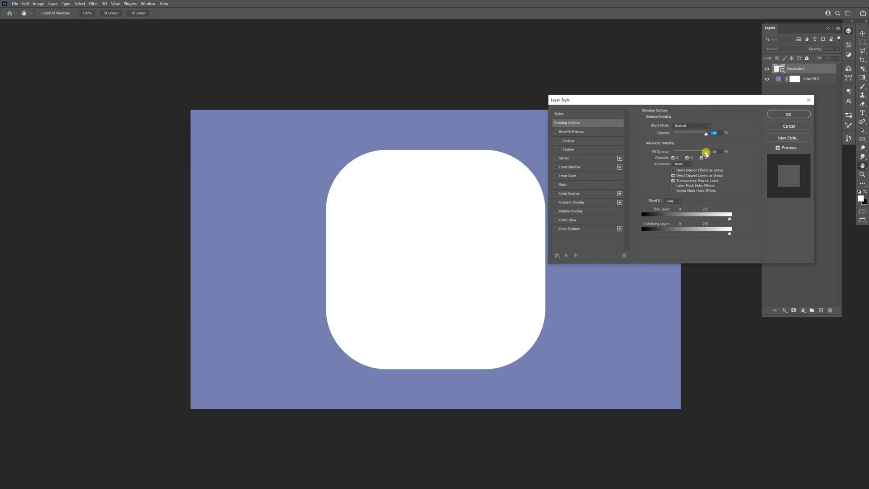
{"action": "left_click_drag", "start_coordinate": [706, 154], "coordinate": [672, 152]}
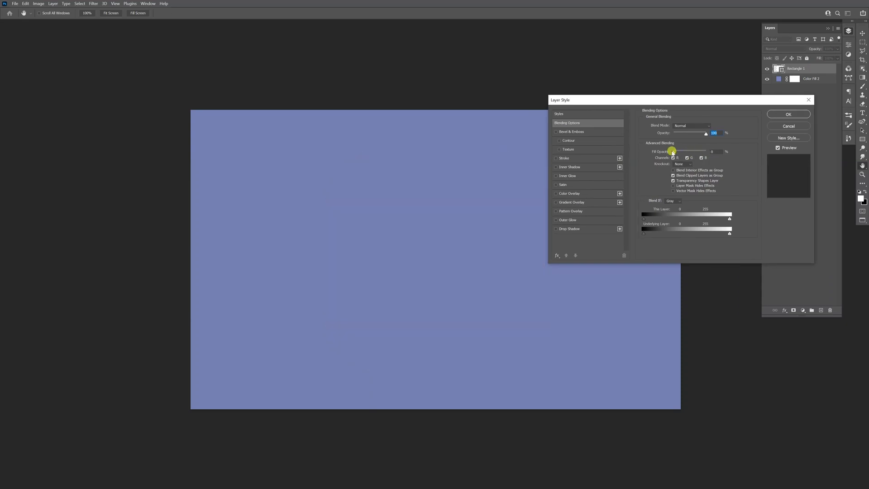
- Add Bevel & Emboss with 334% depth, a narrower size, 47° angle and 17° altitude
{"action": "left_click", "coordinate": [572, 133]}
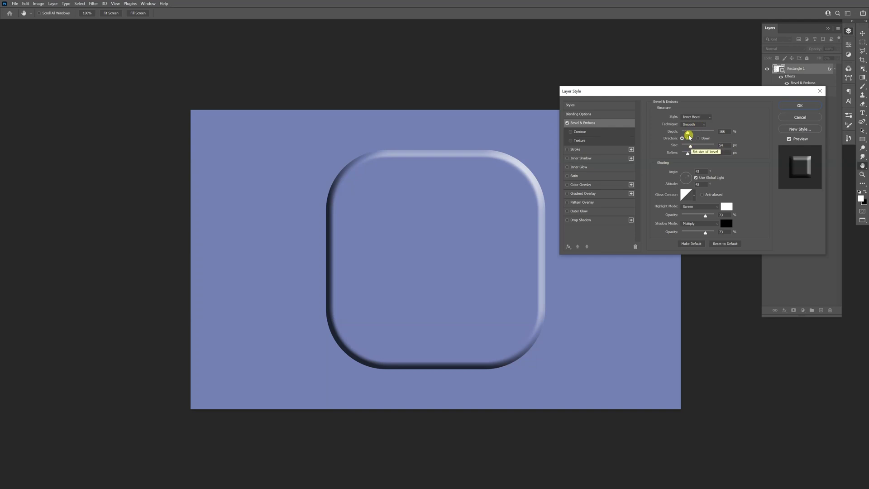
{"action": "left_click_drag", "start_coordinate": [688, 133], "coordinate": [693, 134]}
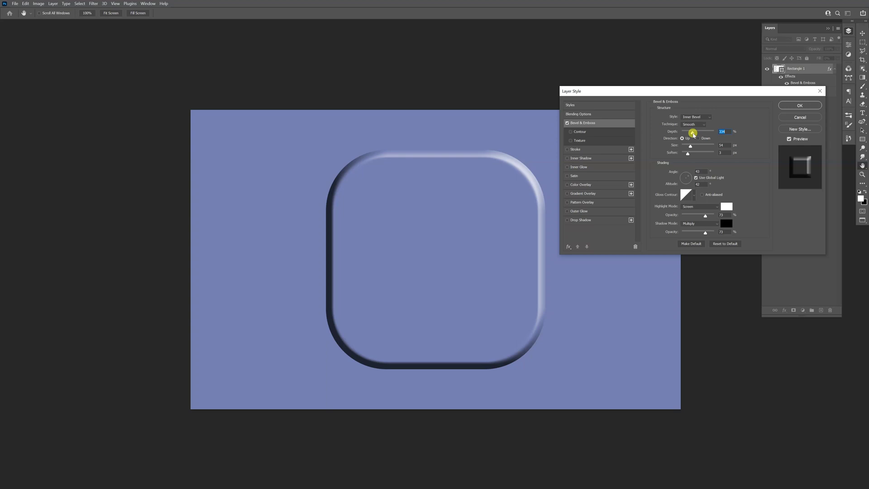
{"action": "left_click_drag", "start_coordinate": [690, 146], "coordinate": [686, 146]}
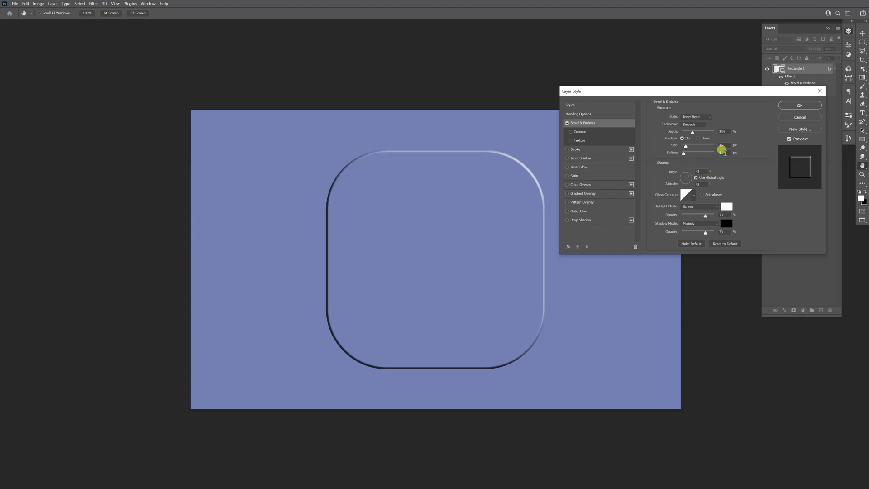
{"action": "left_click", "coordinate": [699, 169]}
{"action": "left_click", "coordinate": [699, 184]}
{"action": "scroll", "coordinate": [700, 183], "scroll_direction": "down", "scroll_amount": 10}
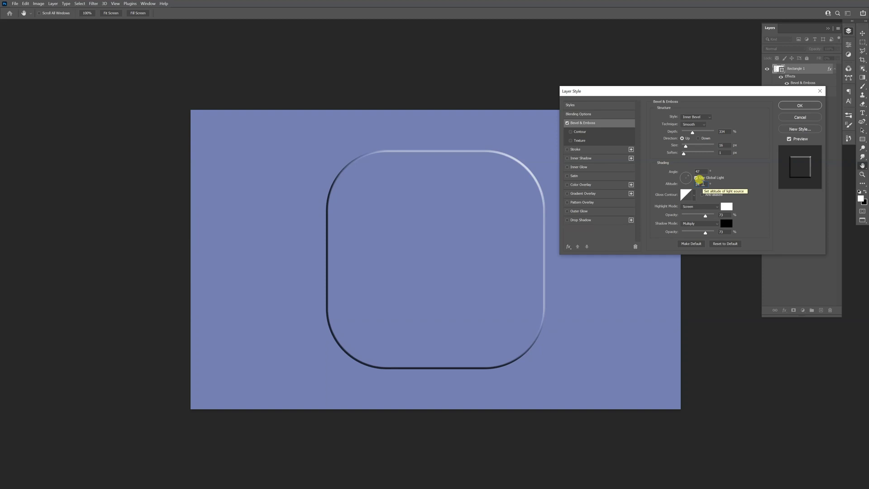
{"action": "scroll", "coordinate": [700, 183], "scroll_direction": "down", "scroll_amount": 10}
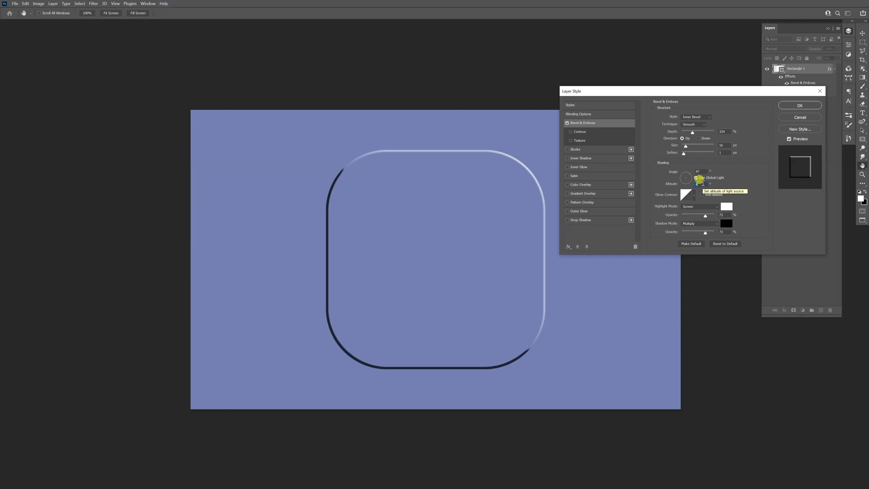
{"action": "scroll", "coordinate": [700, 179], "scroll_direction": "up", "scroll_amount": 13}
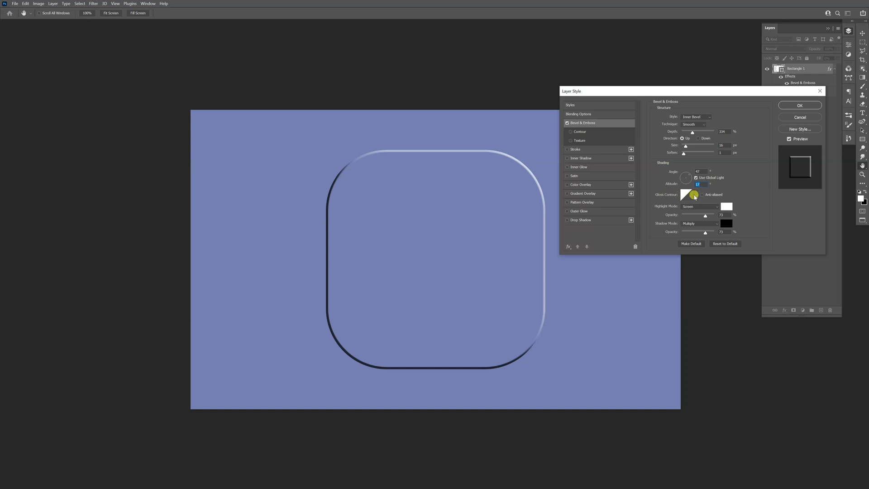
- Apply a different gloss contour to the bevel and make its shadow colour white
{"action": "left_click", "coordinate": [693, 195]}
{"action": "left_click", "coordinate": [684, 222]}
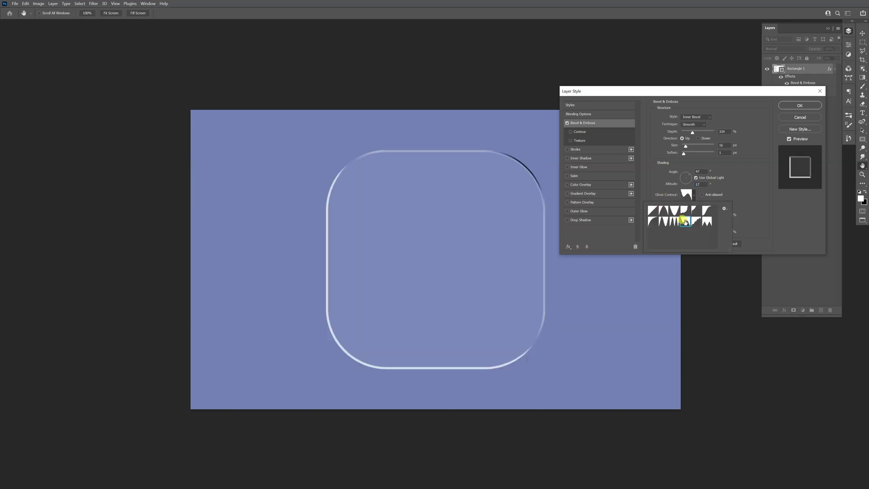
{"action": "left_click", "coordinate": [684, 221]}
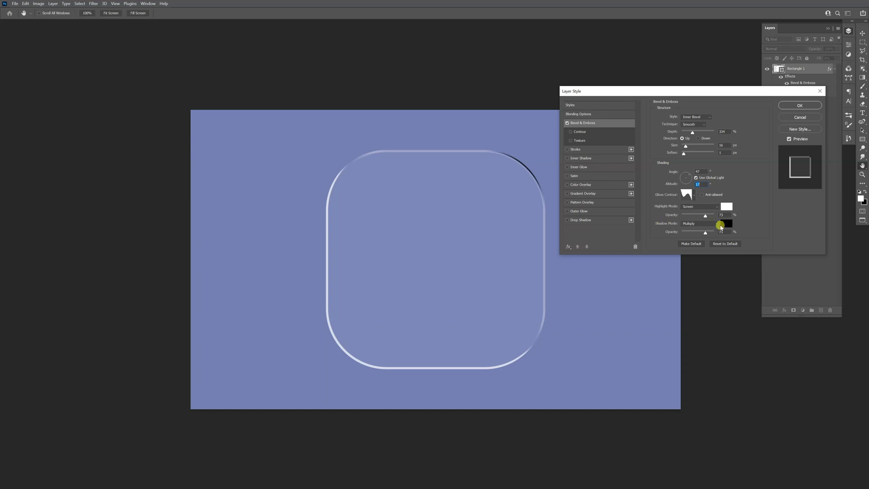
{"action": "left_click", "coordinate": [725, 224]}
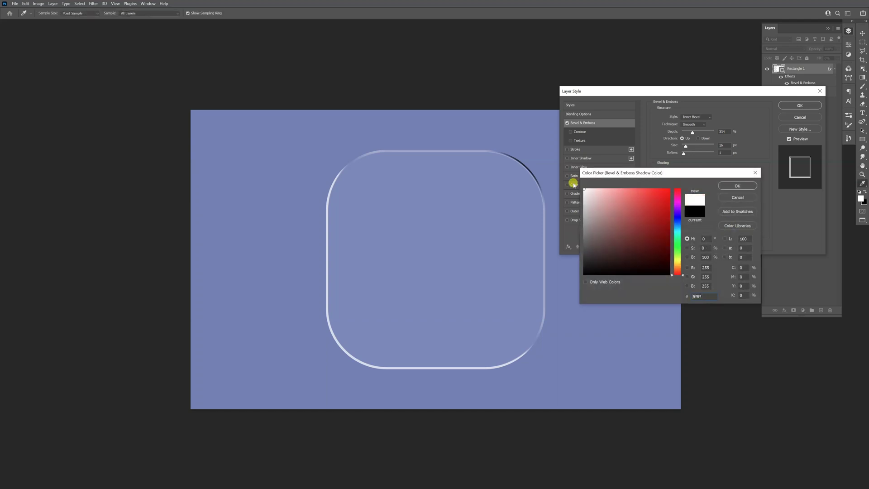
{"action": "key", "text": "Return"}
- Set bevel highlight and shadow to Linear Dodge (Add), highlight opacity 45%, shadow opacity 100%
{"action": "left_click", "coordinate": [695, 224]}
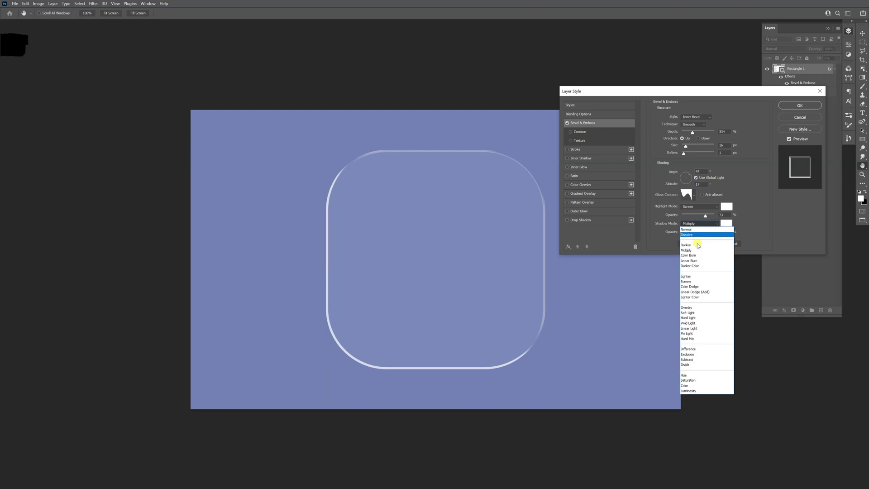
{"action": "left_click", "coordinate": [699, 292]}
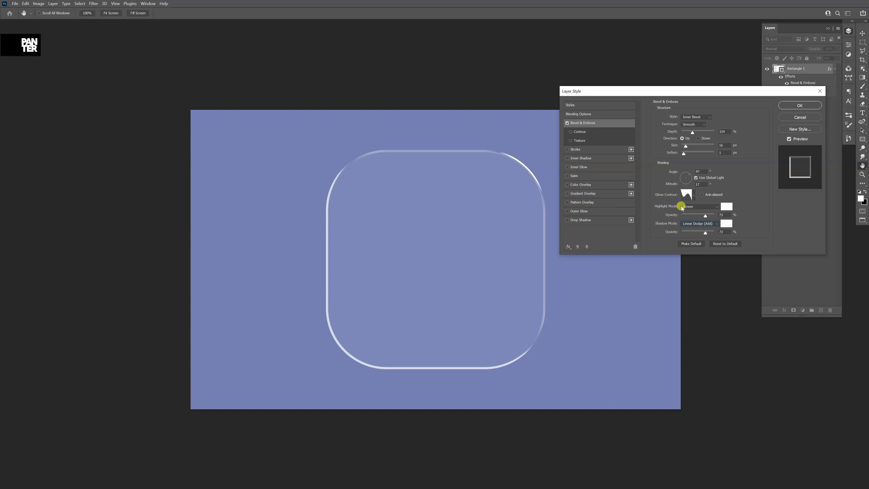
{"action": "left_click", "coordinate": [693, 207]}
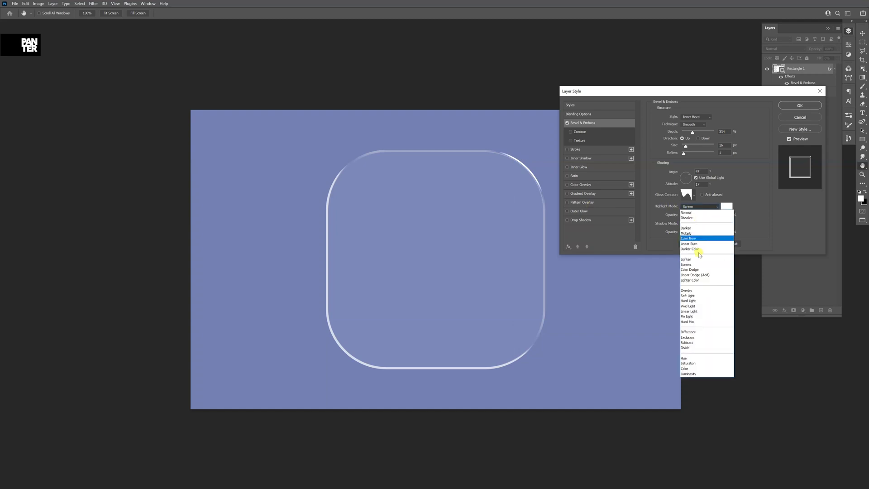
{"action": "left_click", "coordinate": [707, 275]}
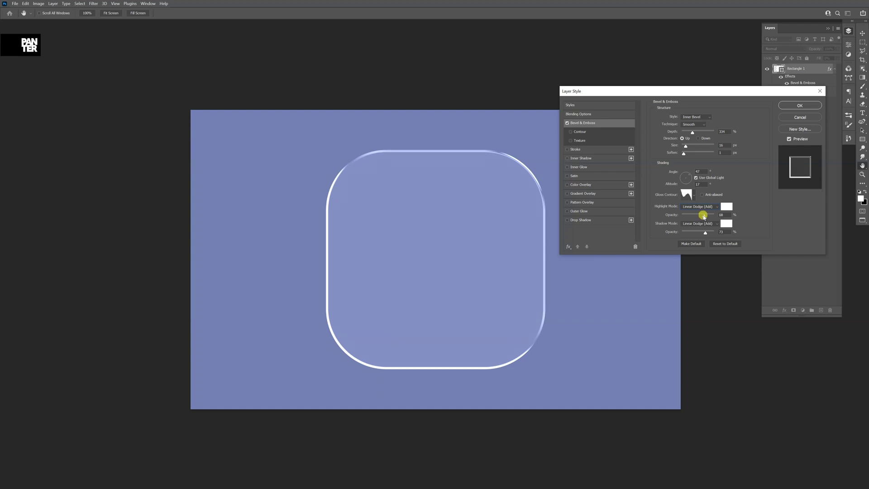
{"action": "mouse_move", "coordinate": [704, 216]}
{"action": "left_mouse_down"}
{"action": "mouse_move", "coordinate": [694, 216]}
{"action": "mouse_move", "coordinate": [716, 229]}
{"action": "left_mouse_up"}
{"action": "left_click", "coordinate": [705, 232]}
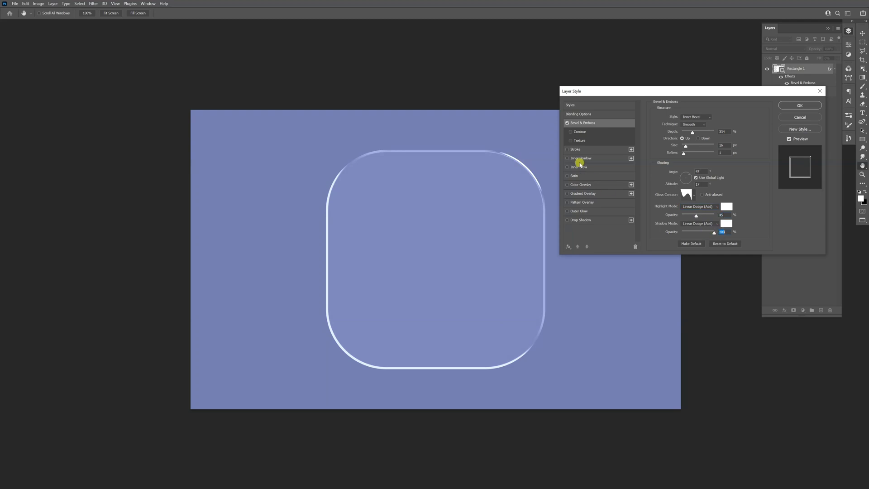
- Enable Inner Shadow with a white colour and Linear Dodge (Add) blend mode
{"action": "left_click", "coordinate": [580, 159]}
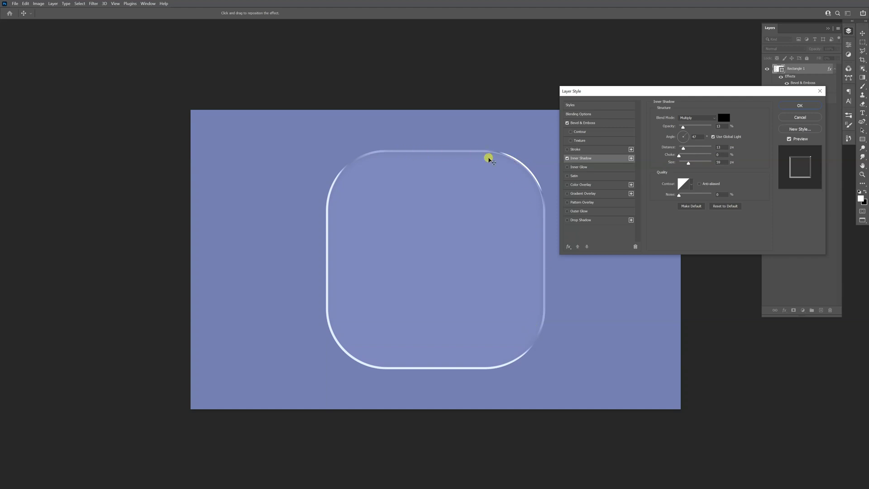
{"action": "left_click", "coordinate": [729, 118]}
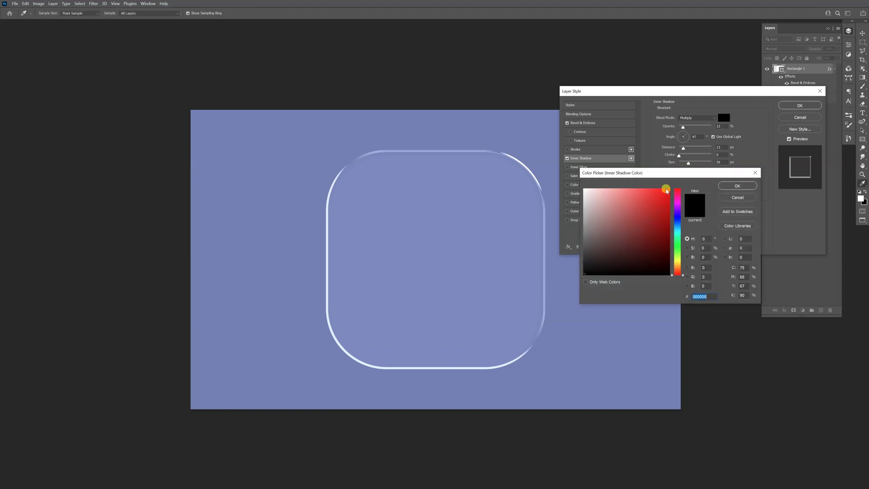
{"action": "left_click_drag", "start_coordinate": [640, 205], "coordinate": [580, 178]}
{"action": "left_click", "coordinate": [737, 185]}
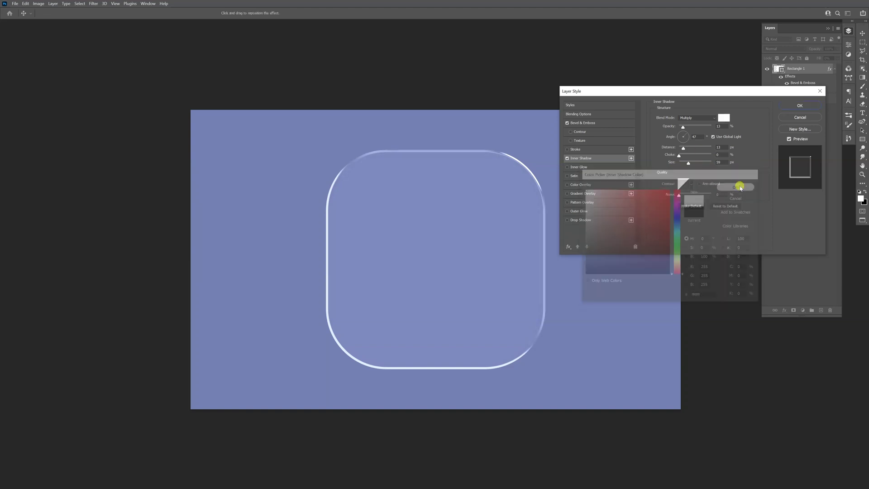
{"action": "left_click", "coordinate": [703, 117]}
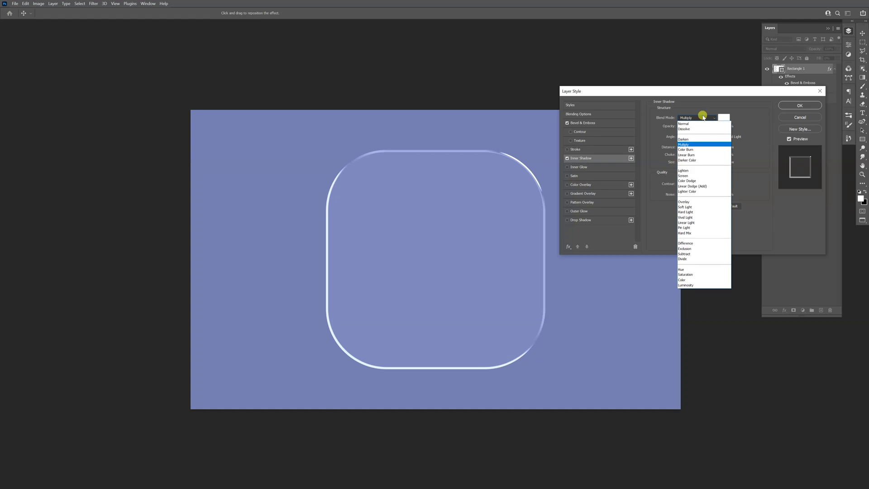
{"action": "left_click", "coordinate": [692, 186]}
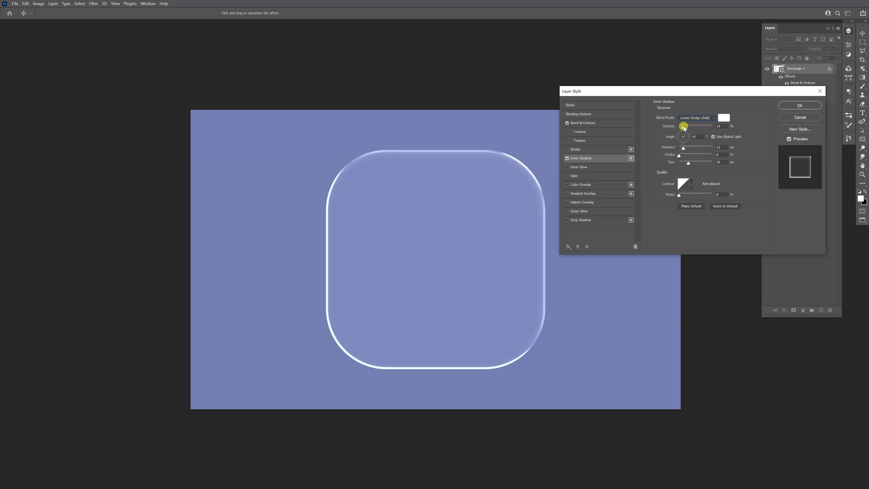
- Set the inner shadow opacity to 14% and increase its distance and choke
{"action": "left_click", "coordinate": [684, 127]}
{"action": "left_click", "coordinate": [687, 150]}
{"action": "mouse_move", "coordinate": [689, 148]}
{"action": "left_mouse_down"}
{"action": "mouse_move", "coordinate": [713, 146]}
{"action": "mouse_move", "coordinate": [690, 147]}
{"action": "left_mouse_up"}
{"action": "left_click_drag", "start_coordinate": [679, 155], "coordinate": [694, 165]}
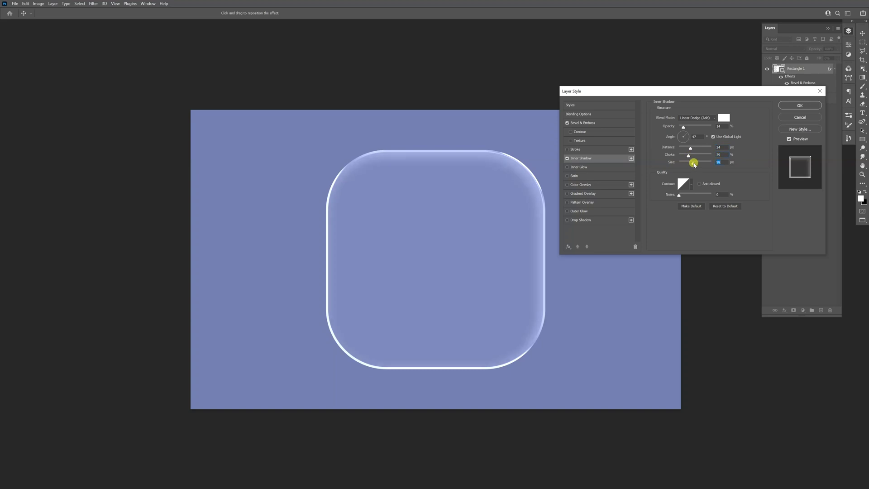
- Enable Inner Glow and set its colour to black
{"action": "left_click", "coordinate": [582, 167]}
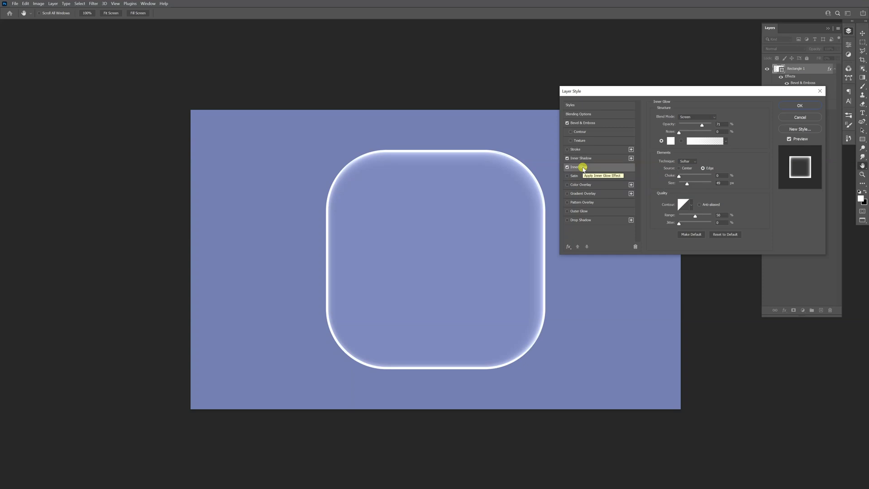
{"action": "left_click", "coordinate": [670, 141]}
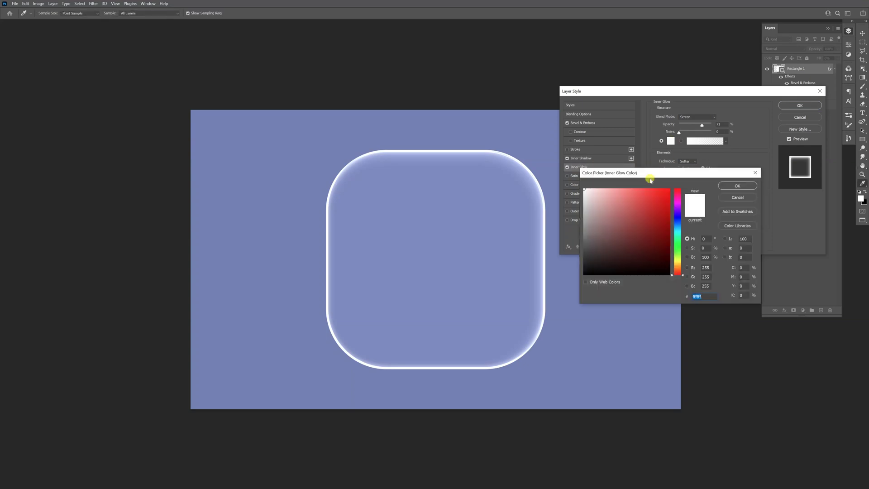
{"action": "left_click", "coordinate": [619, 224]}
{"action": "left_click_drag", "start_coordinate": [618, 223], "coordinate": [566, 287]}
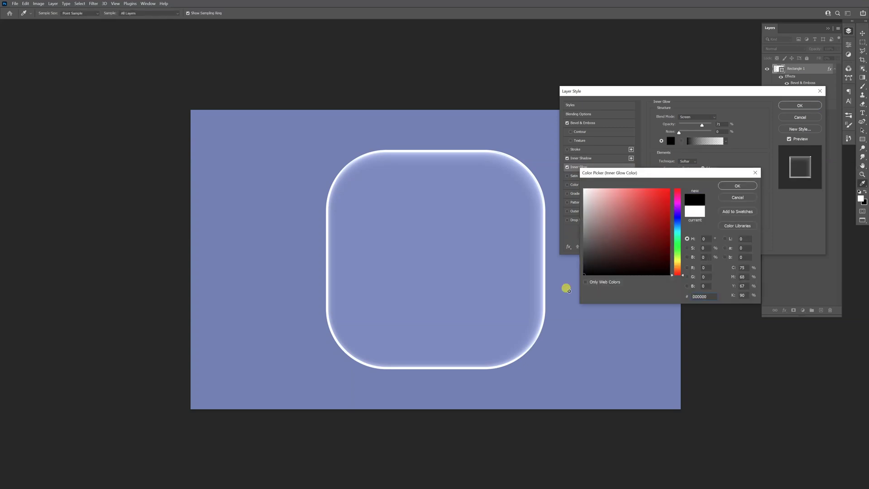
{"action": "left_click", "coordinate": [735, 186]}
- Blend the inner glow with Linear Burn at about 46% opacity and a larger size
{"action": "mouse_move", "coordinate": [702, 125]}
{"action": "left_mouse_down"}
{"action": "mouse_move", "coordinate": [694, 125]}
{"action": "mouse_move", "coordinate": [702, 126]}
{"action": "left_mouse_up"}
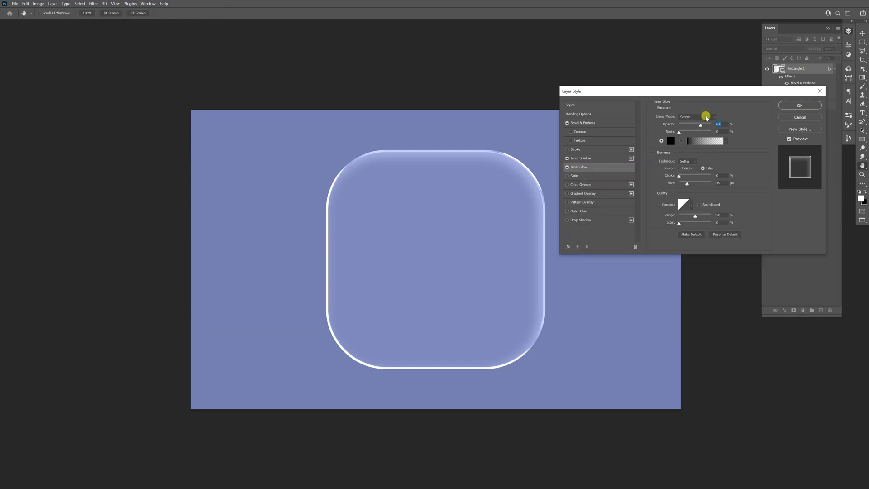
{"action": "left_click", "coordinate": [699, 117]}
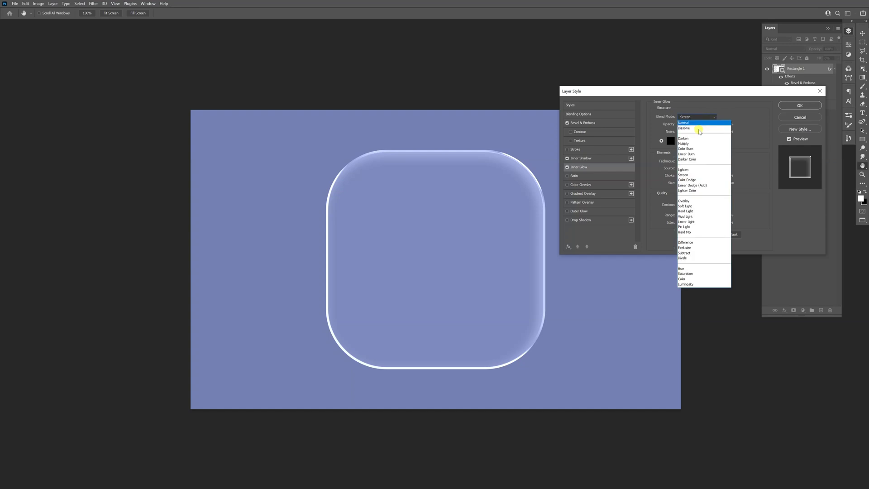
{"action": "left_click", "coordinate": [697, 154]}
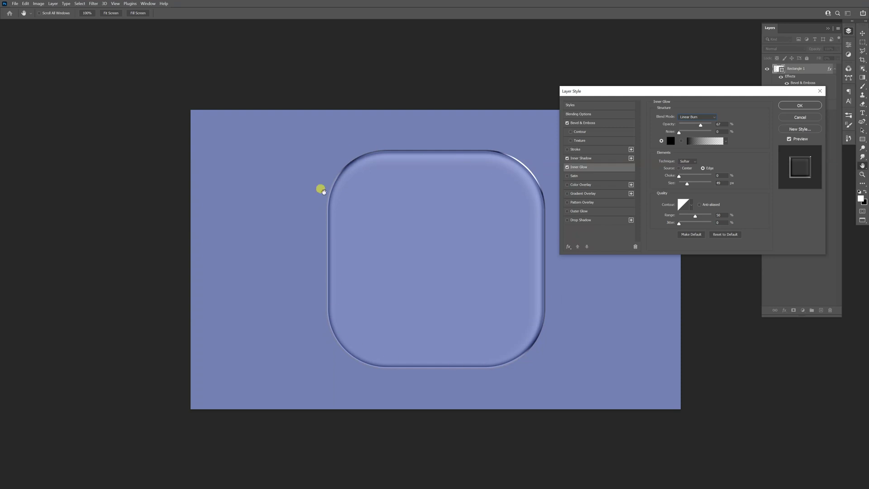
{"action": "left_click_drag", "start_coordinate": [699, 126], "coordinate": [692, 126]}
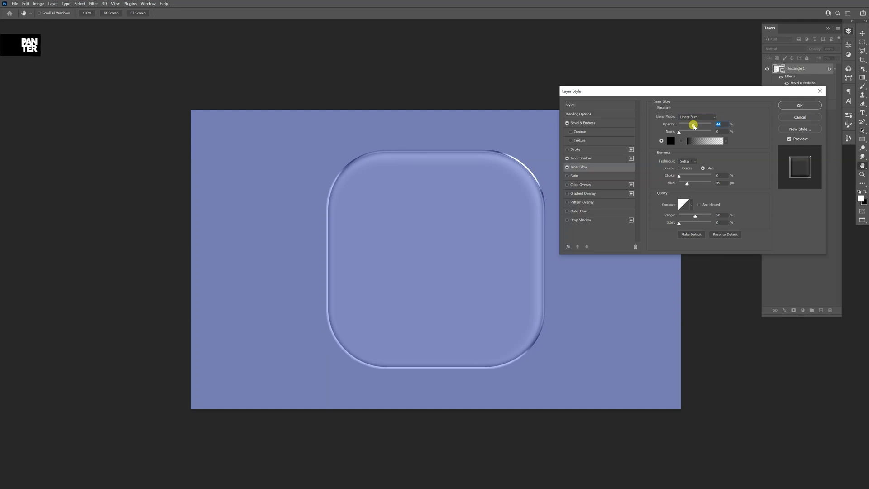
{"action": "left_click_drag", "start_coordinate": [687, 183], "coordinate": [689, 185]}
- Enable Gradient Overlay in Soft Light mode with slightly higher opacity and 104% scale
{"action": "left_click", "coordinate": [590, 194]}
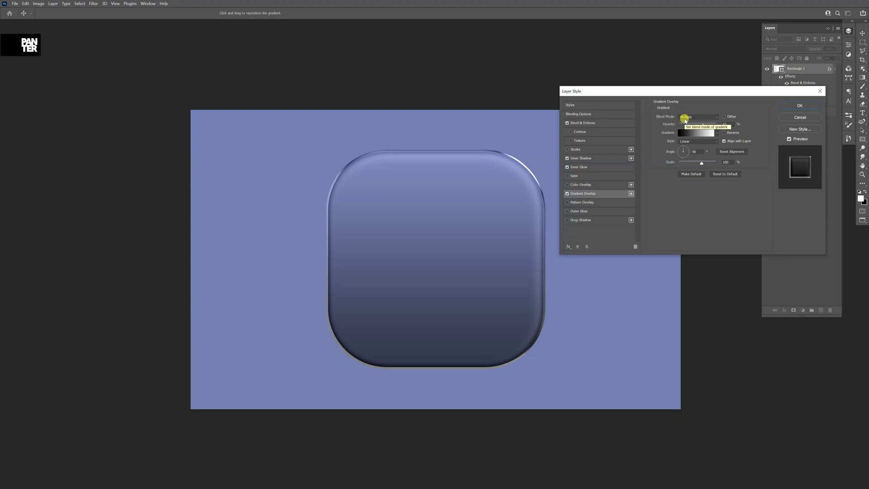
{"action": "left_click", "coordinate": [685, 118]}
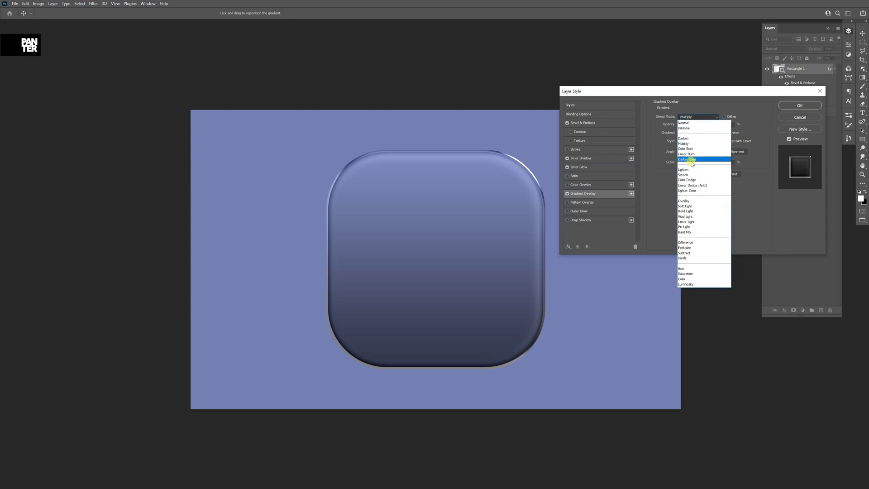
{"action": "left_click", "coordinate": [685, 206]}
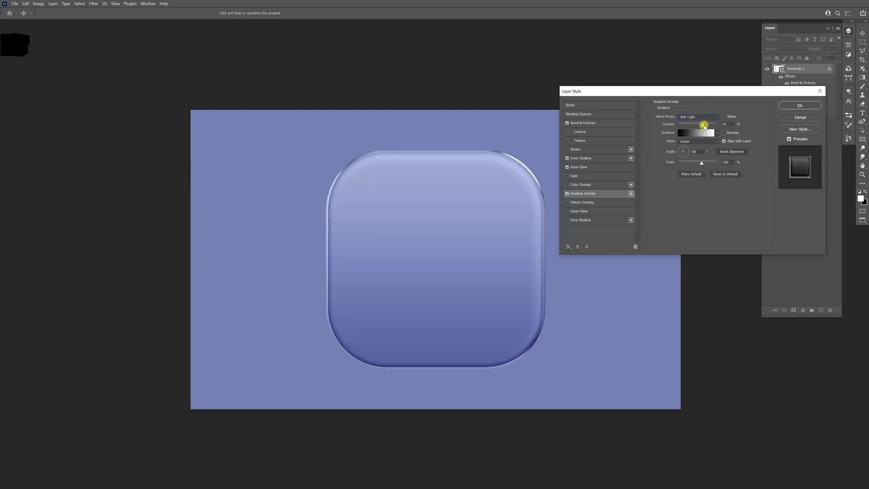
{"action": "left_click_drag", "start_coordinate": [704, 126], "coordinate": [704, 126]}
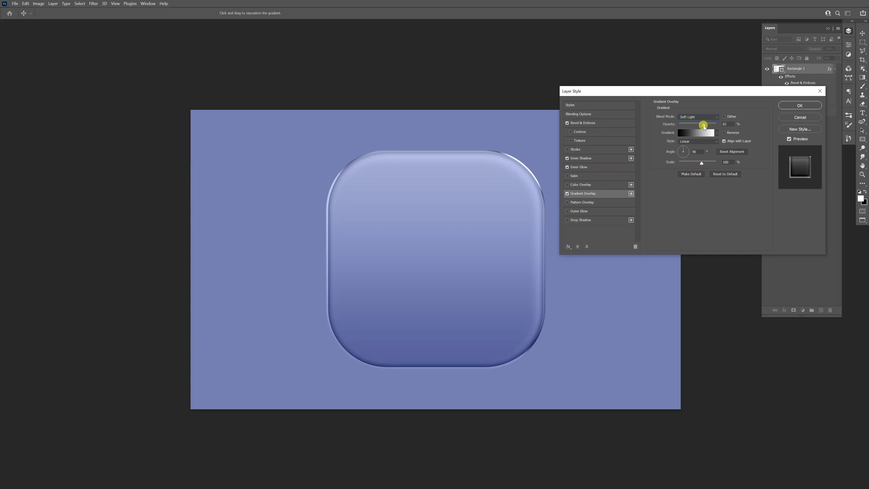
{"action": "left_click", "coordinate": [702, 163]}
- Add a drop shadow at 35% opacity, 10 px distance, smaller spread and 20 px size, then apply the style
{"action": "left_click", "coordinate": [581, 221]}
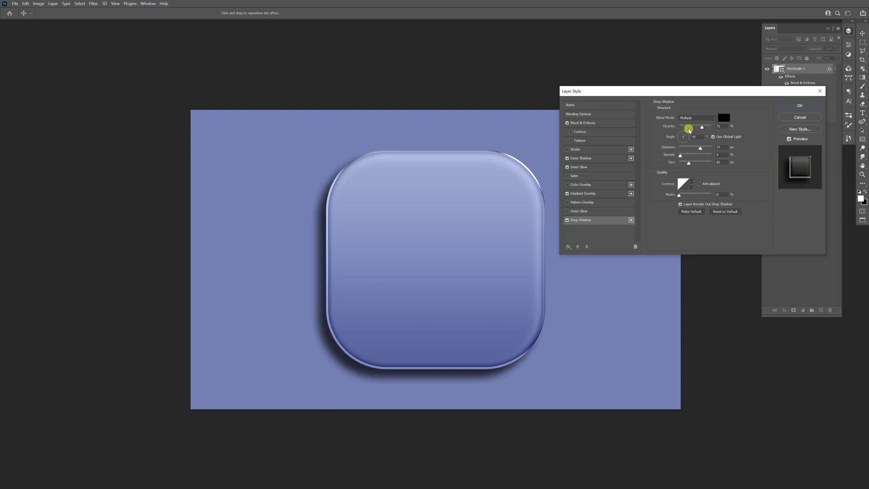
{"action": "left_click", "coordinate": [691, 127]}
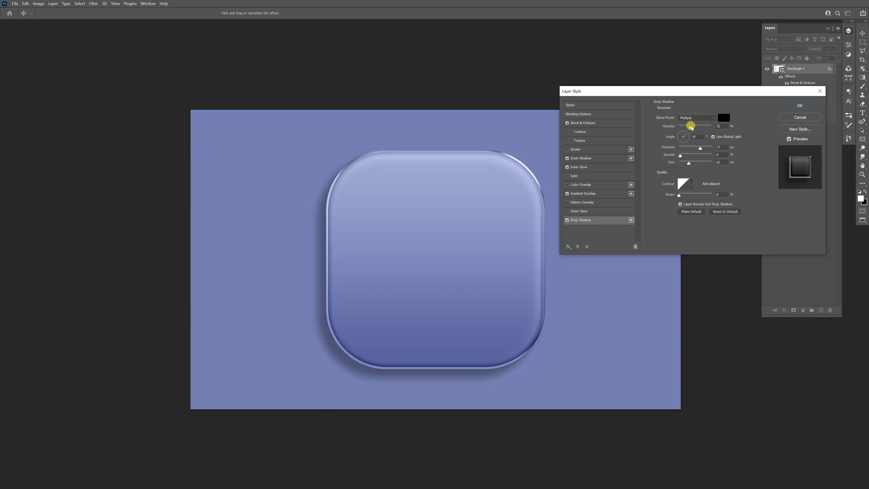
{"action": "left_click", "coordinate": [697, 147]}
{"action": "left_click_drag", "start_coordinate": [689, 148], "coordinate": [688, 148]}
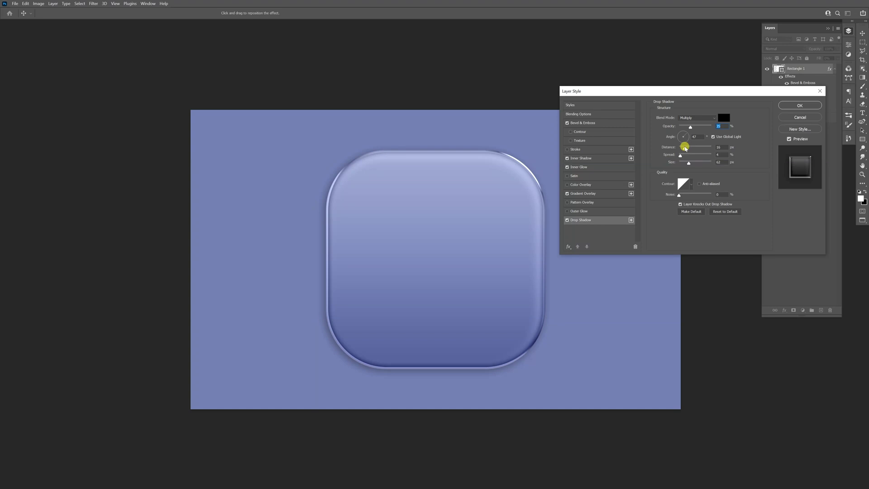
{"action": "left_click", "coordinate": [721, 154]}
{"action": "key", "text": "Down"}
{"action": "left_click_drag", "start_coordinate": [684, 147], "coordinate": [687, 164]}
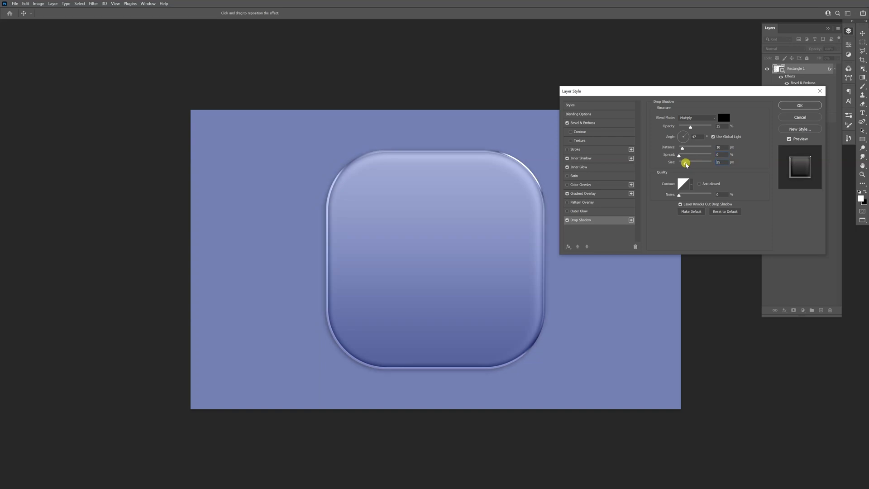
{"action": "left_click", "coordinate": [797, 106]}
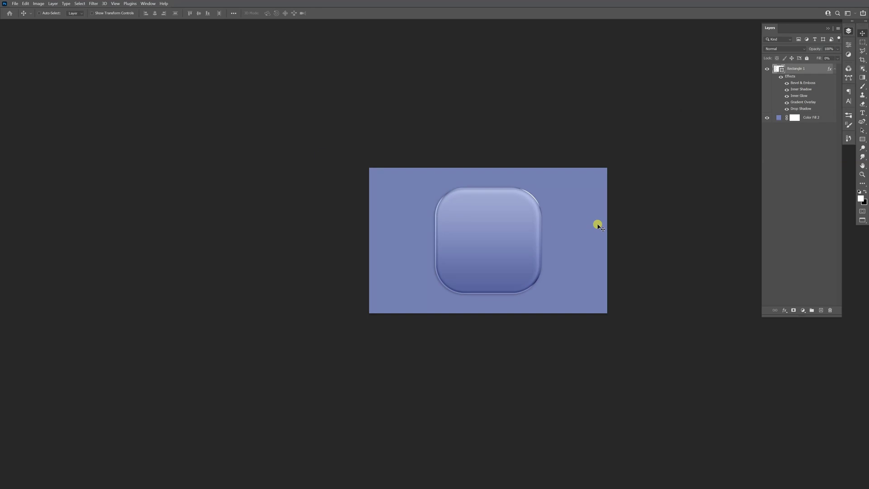
{"action": "key", "text": "ctrl+plus"}
{"action": "scroll", "coordinate": [442, 142], "scroll_direction": "down", "scroll_amount": 2}
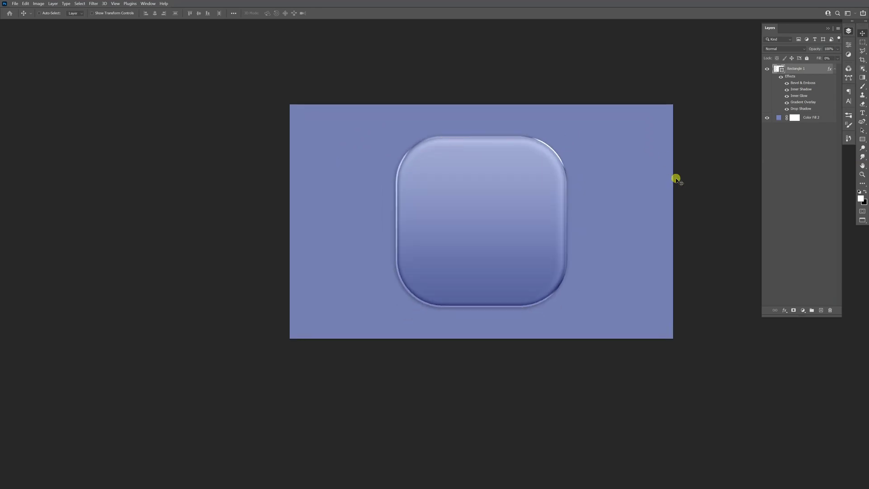